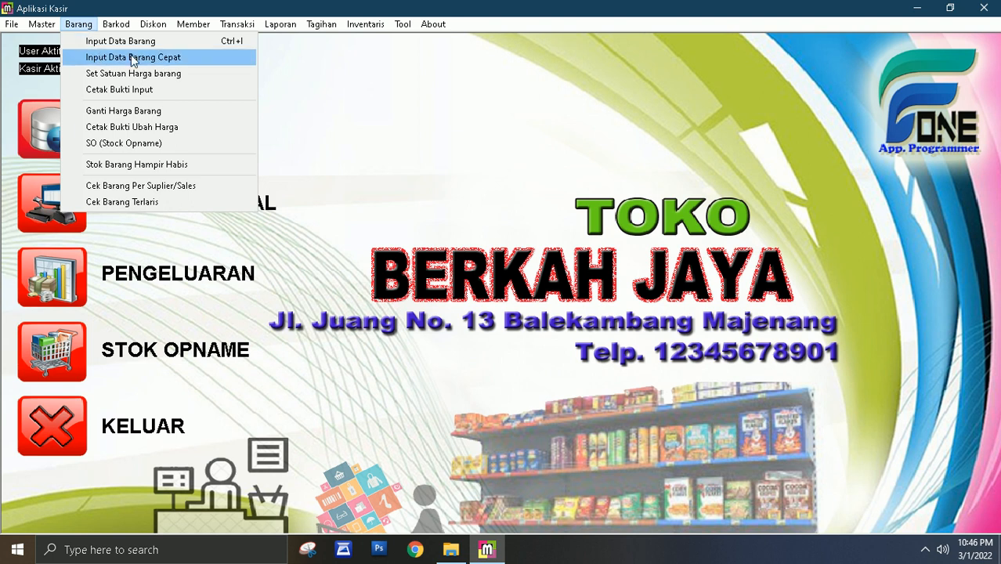
Step: Open Input Data Barang Cepat, look over rows in the existing item list, and close the form
click(211, 55)
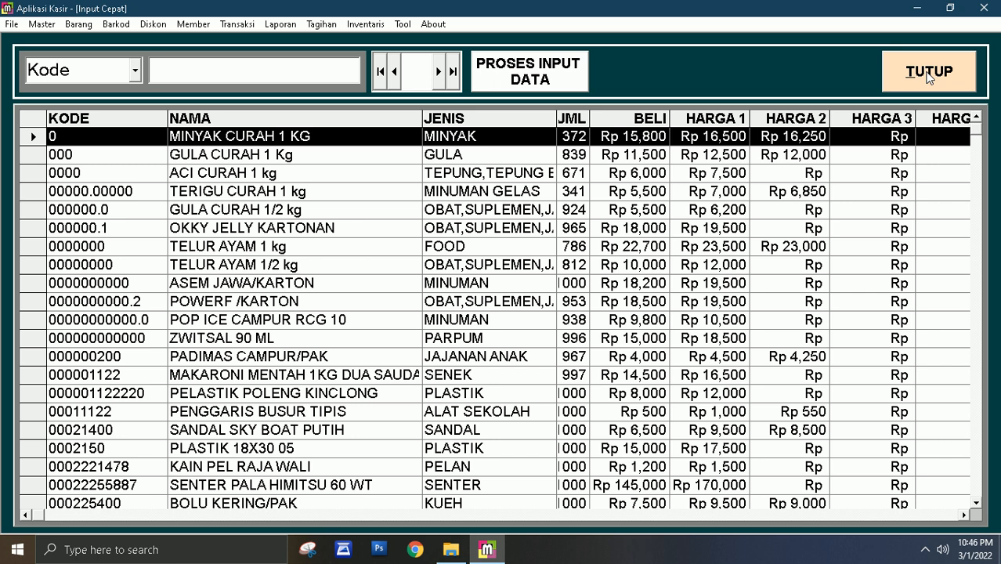
click(457, 267)
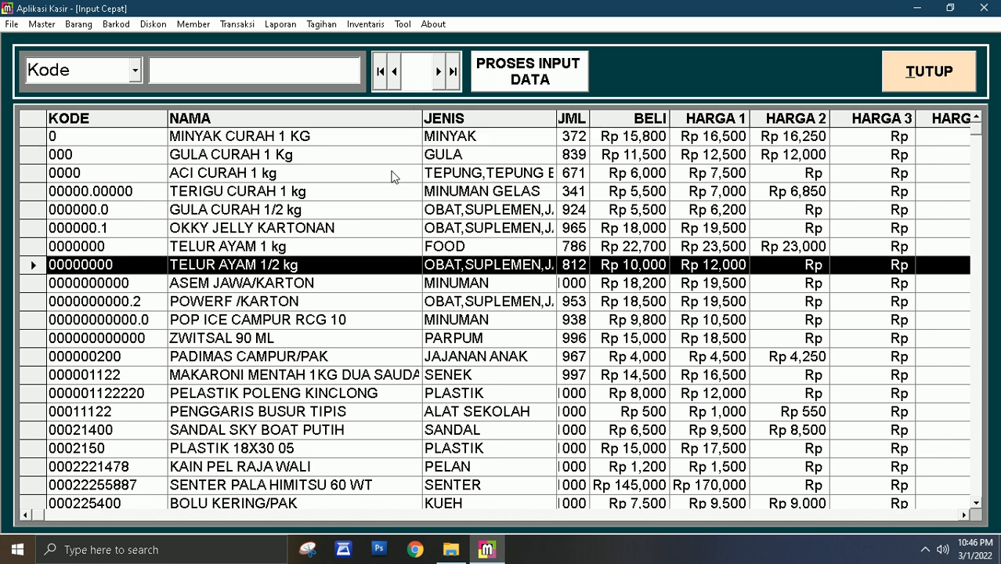
click(364, 197)
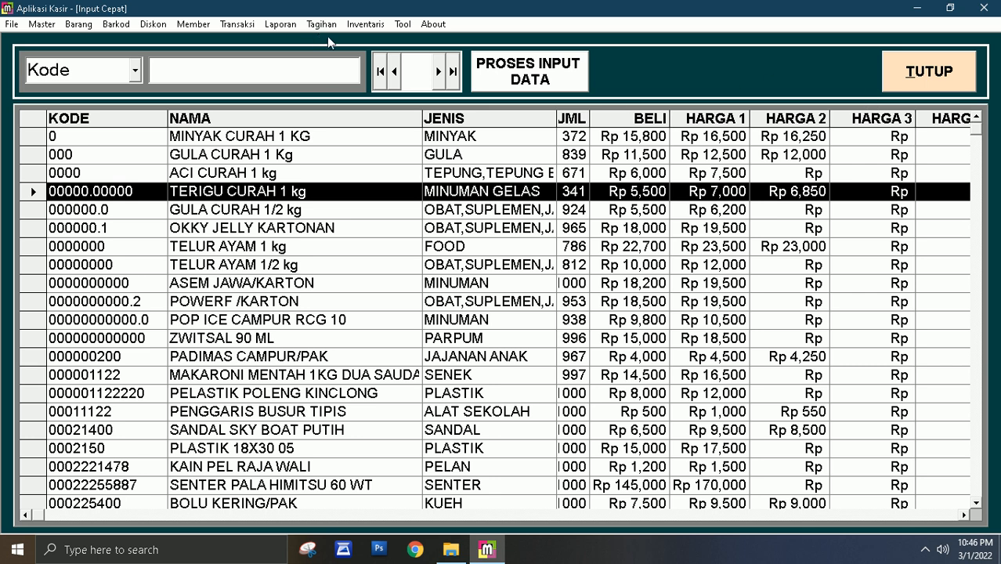
click(942, 82)
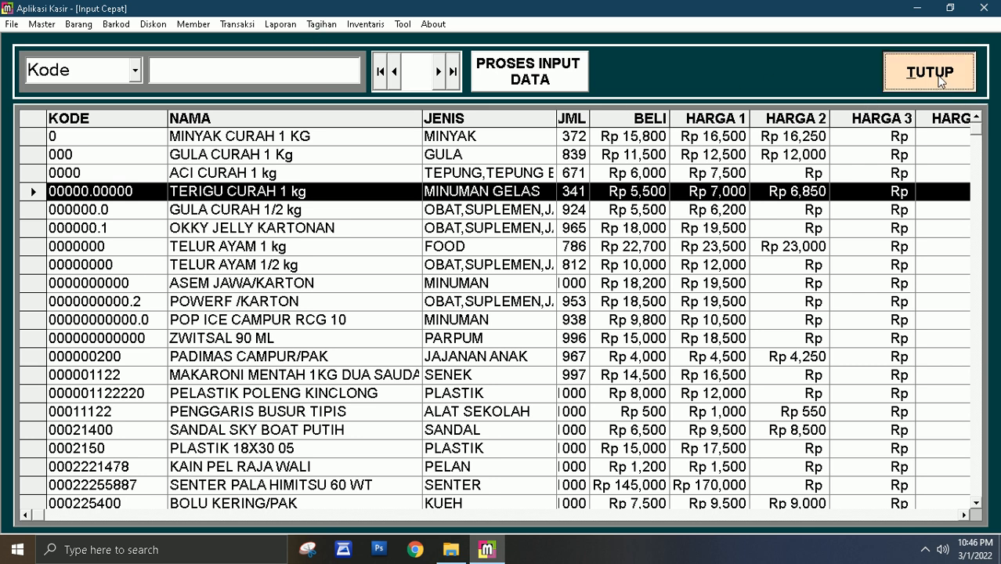
Step: Open a blank new-item entry in Input Data Barang to view its fields, then cancel it and close the form
click(86, 26)
click(91, 39)
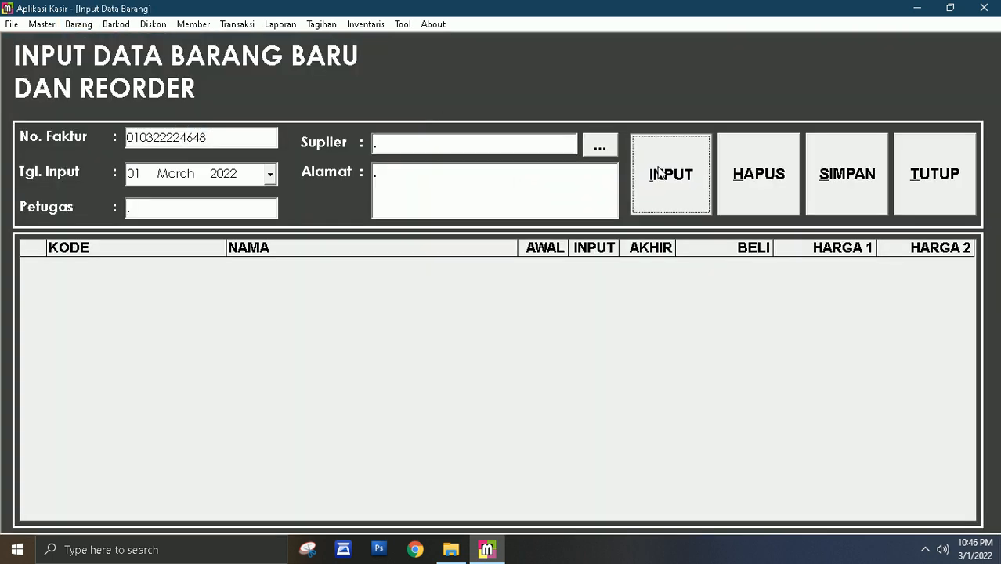
click(659, 172)
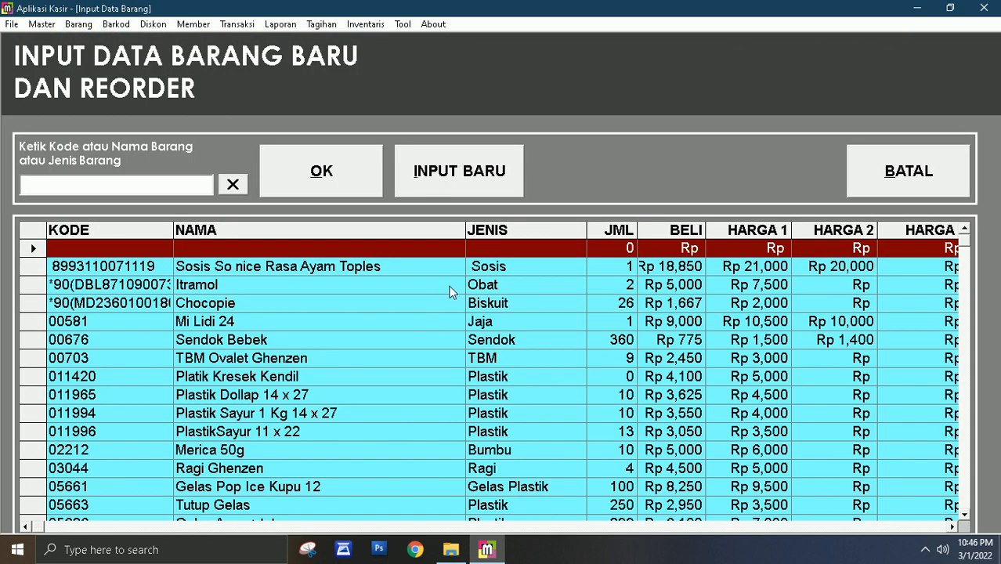
click(454, 177)
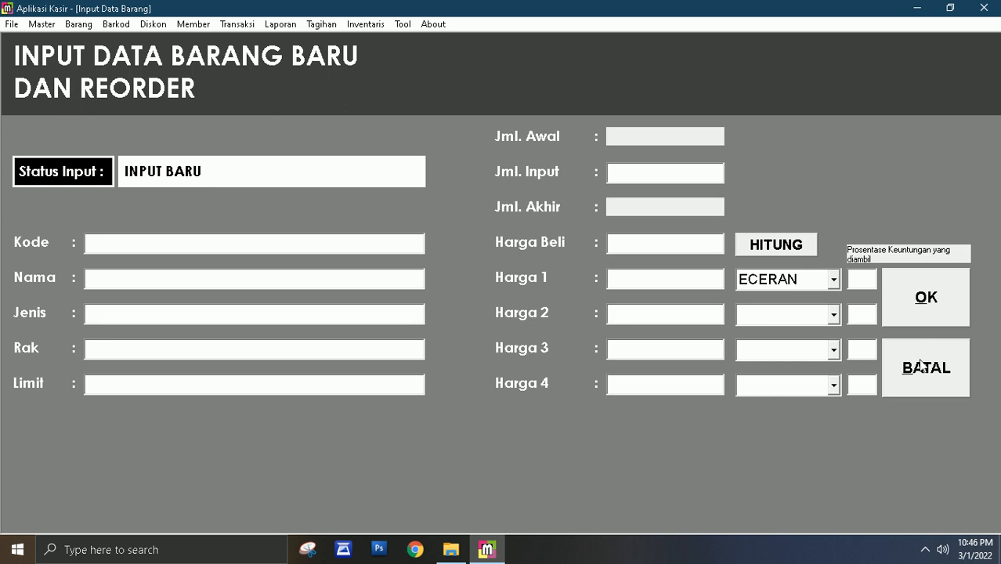
click(917, 372)
click(930, 181)
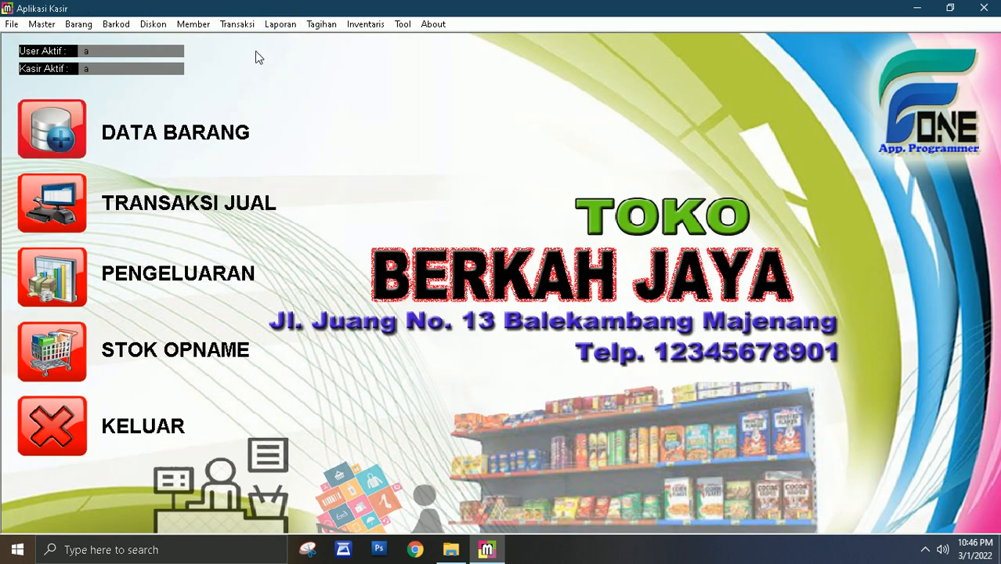
Step: In Input Data Barang Cepat, search the items by Kode for 7867
click(89, 27)
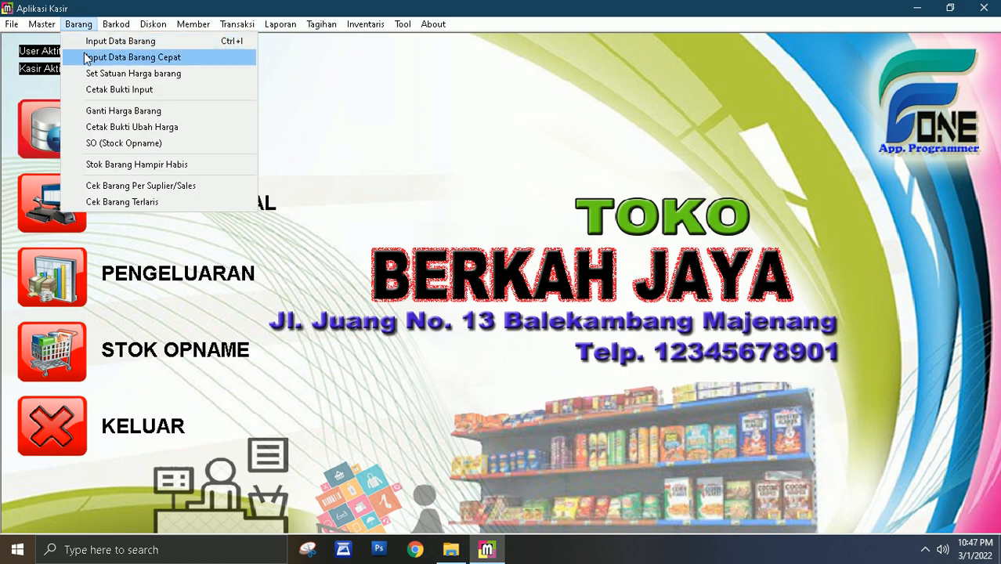
click(87, 58)
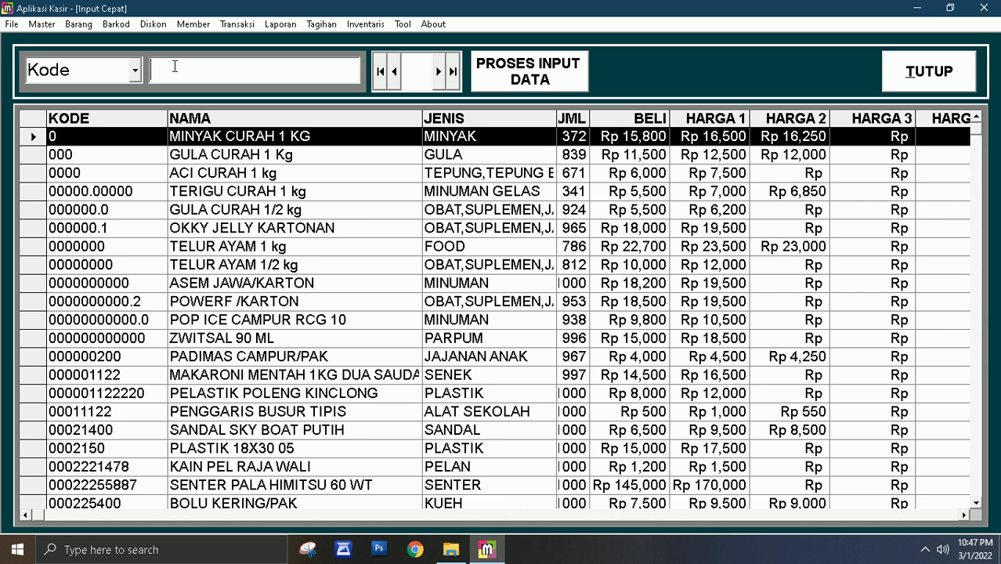
text(786766)
key(BackSpace)
key(BackSpace)
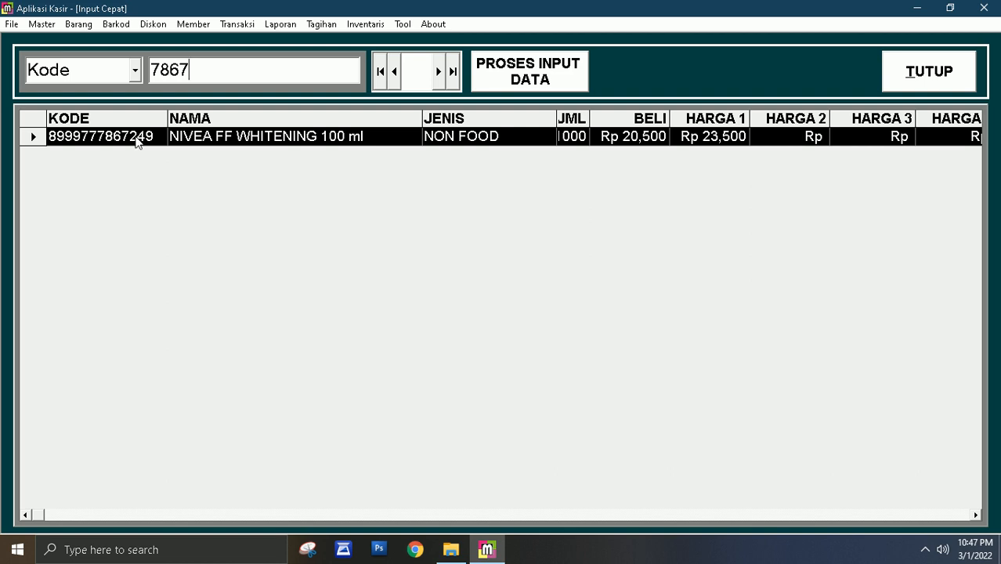
Step: Set NIVEA FF WHITENING 100 ml to purchase price 21000, new ECERAN price 24000 and input quantity 30, save it, and close the form
click(546, 75)
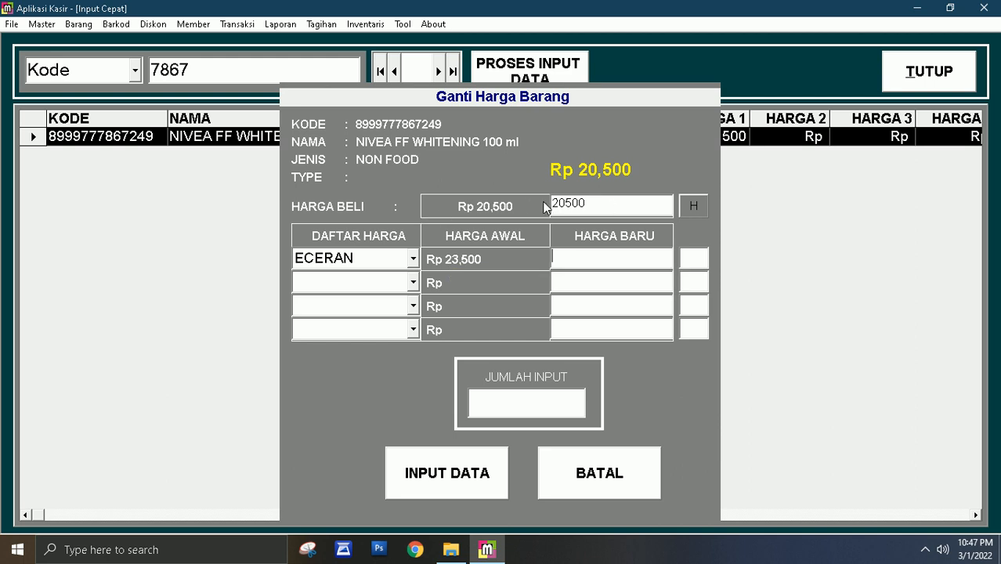
click(583, 203)
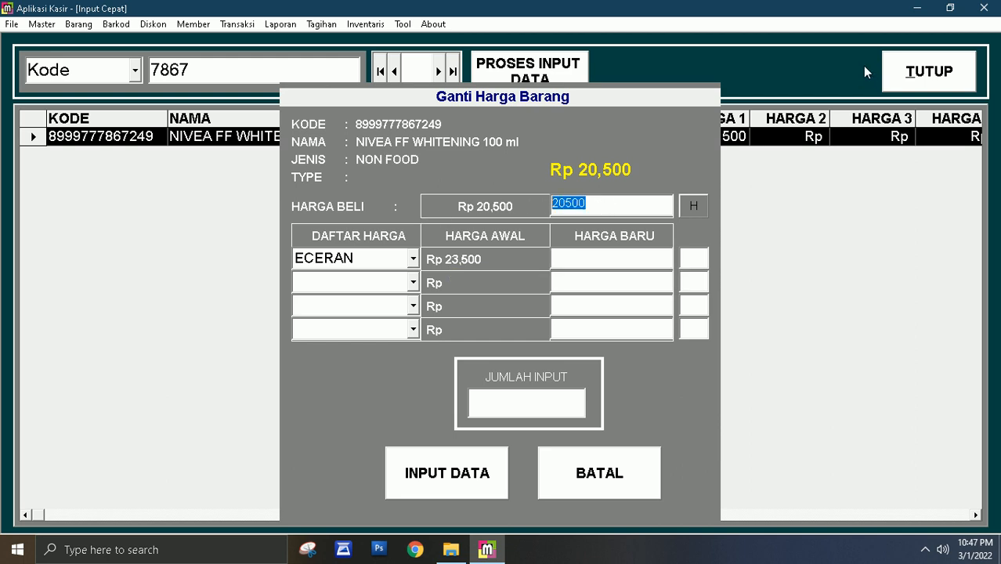
text(21000)
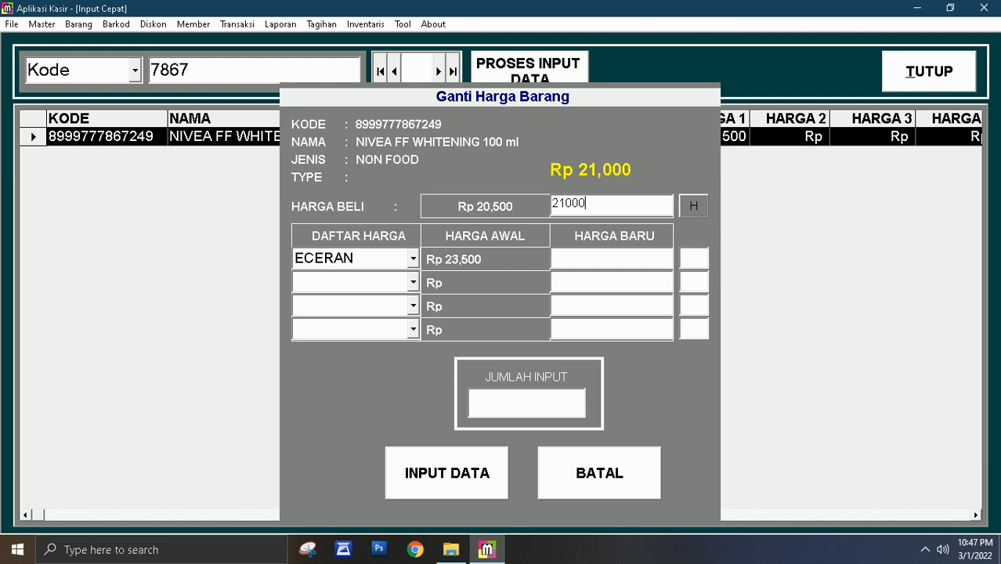
click(569, 259)
text(24000)
click(496, 398)
text(30)
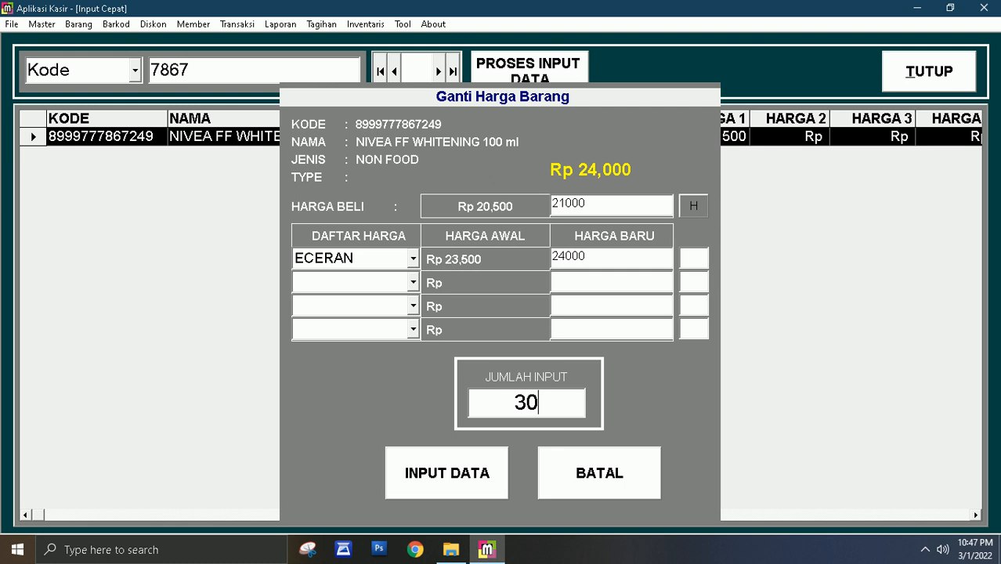
click(453, 469)
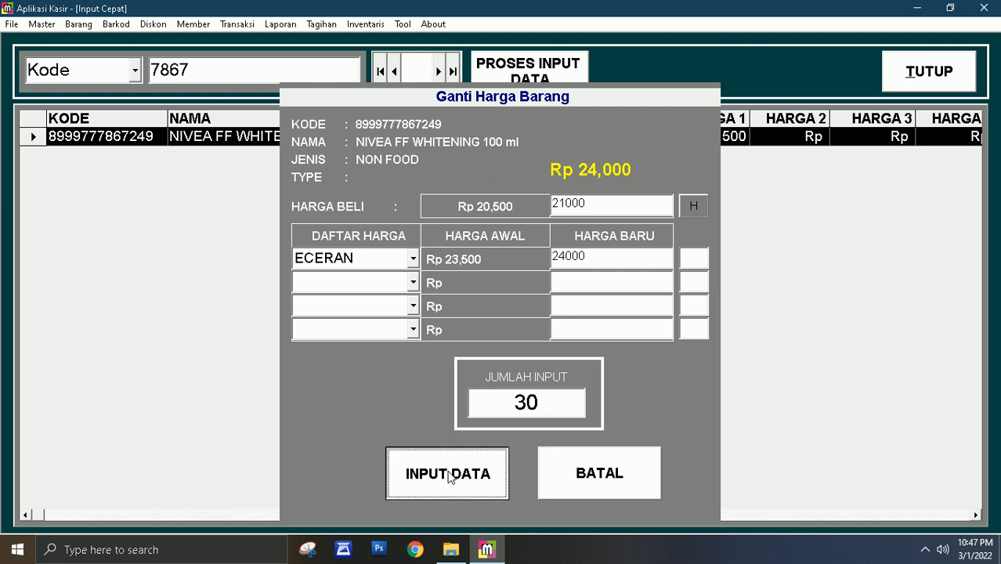
click(521, 324)
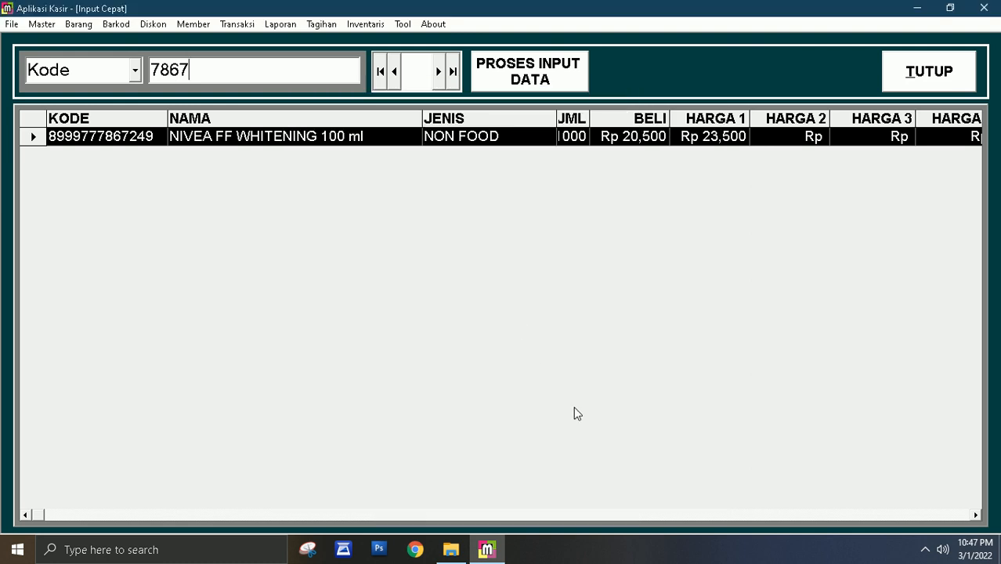
click(921, 66)
Step: Check the updated item in Data Barang by searching Nama for "nive", then close the list
click(157, 129)
click(170, 70)
click(144, 112)
text(nive)
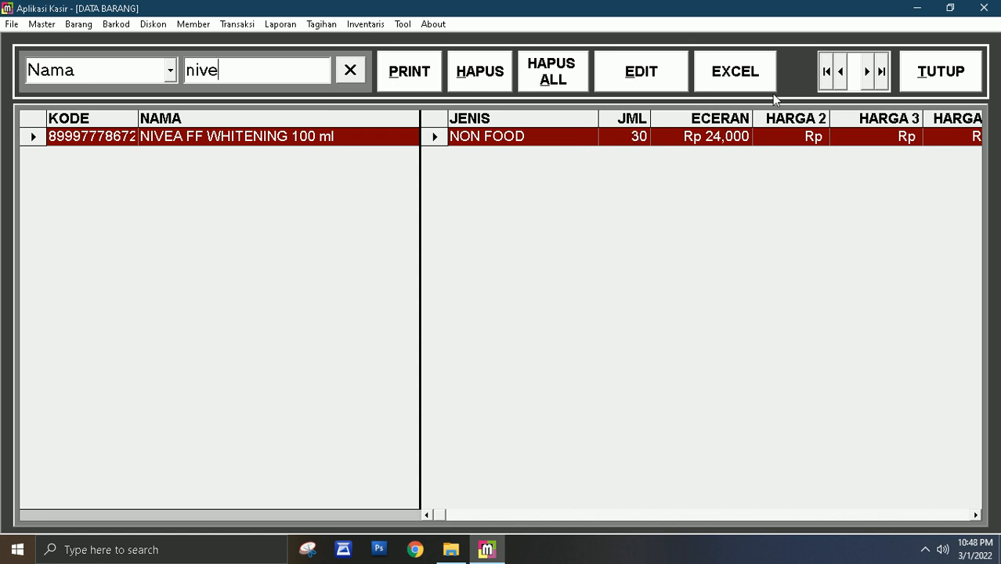
click(914, 64)
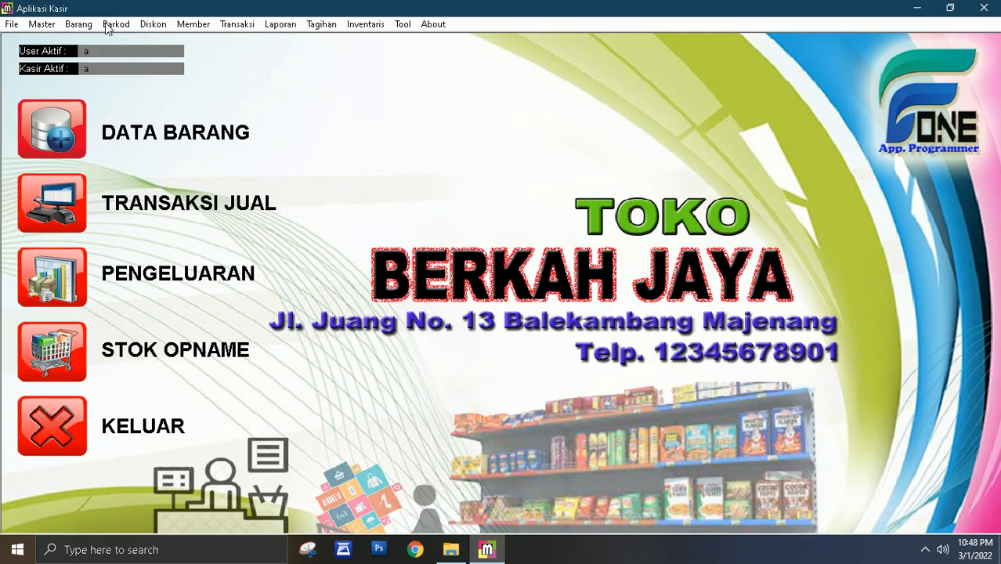
Step: Review the Kode, Nama and Jenis fields of a new-item entry in Input Data Barang, then cancel and close the form
click(83, 26)
click(110, 38)
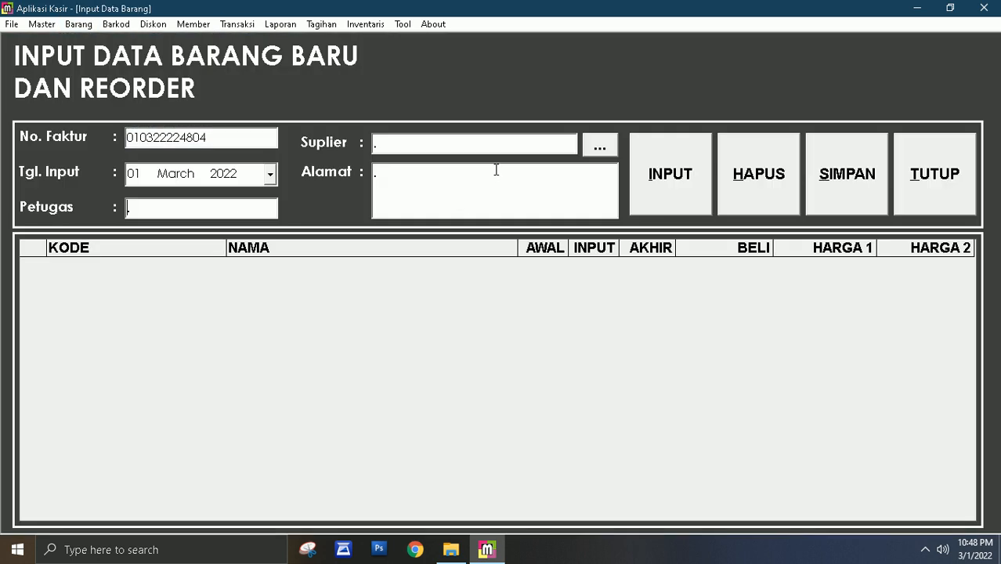
click(634, 174)
click(511, 183)
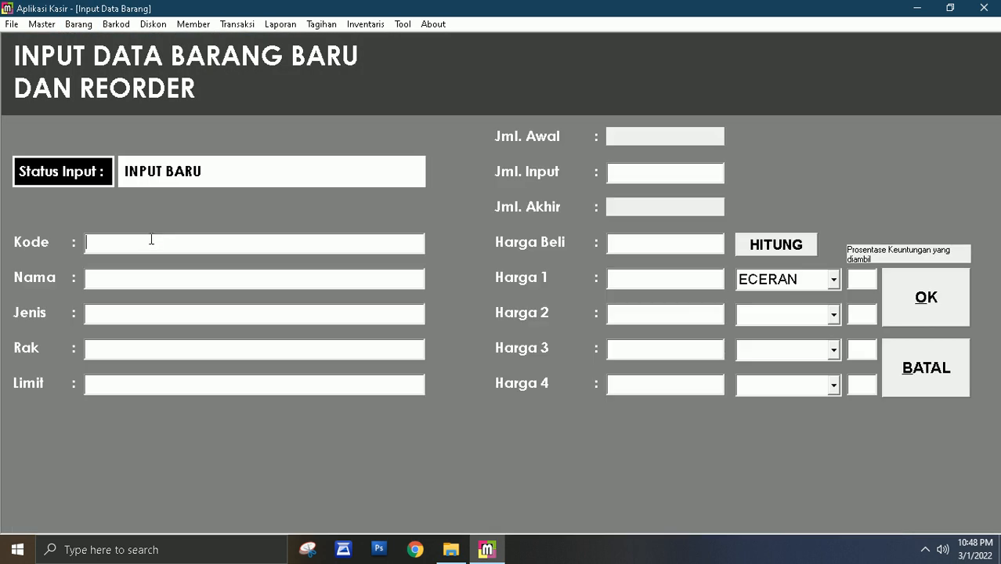
click(116, 277)
click(116, 314)
click(943, 384)
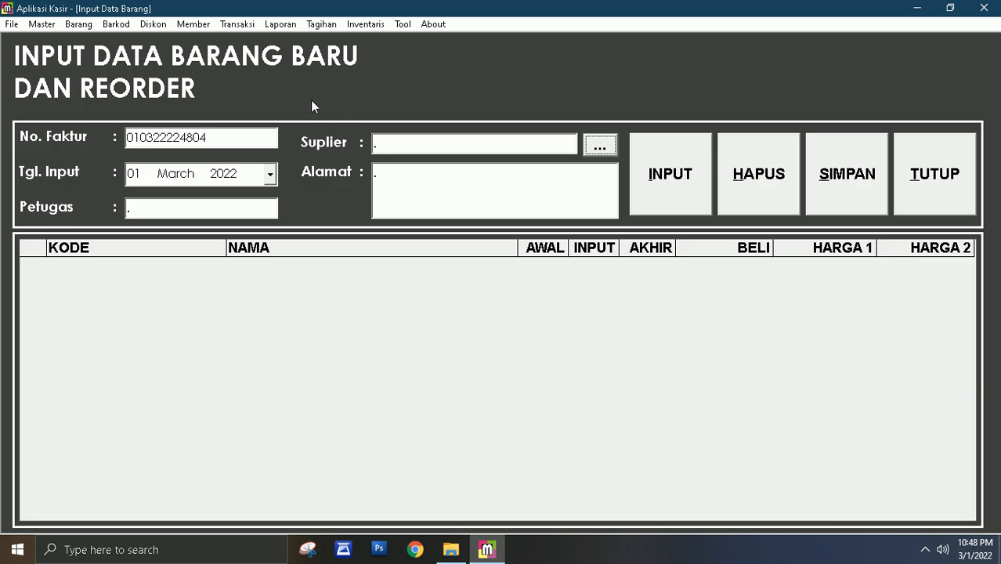
click(903, 176)
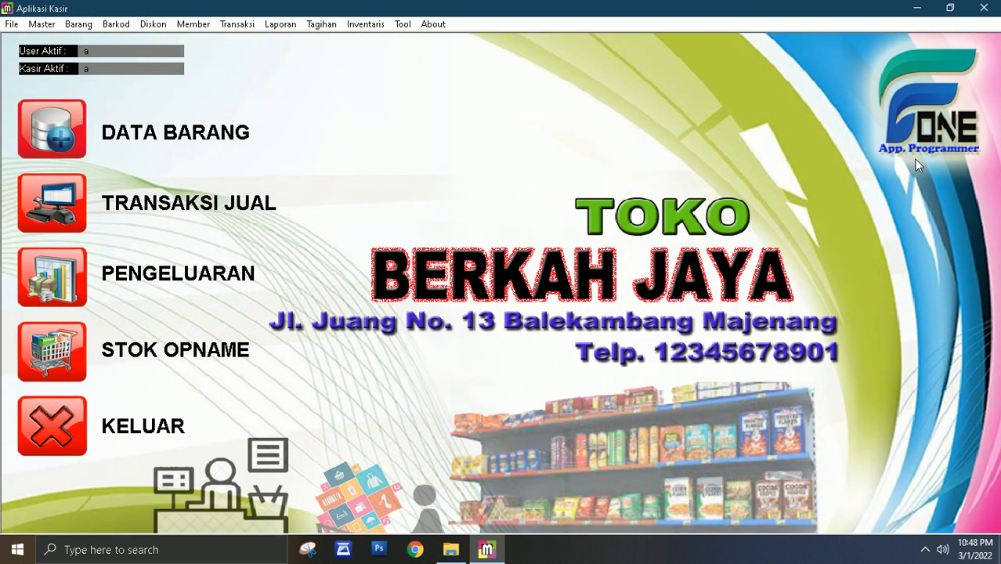
Step: Reopen Input Data Barang Cepat to review its search and item list, then close it
click(79, 24)
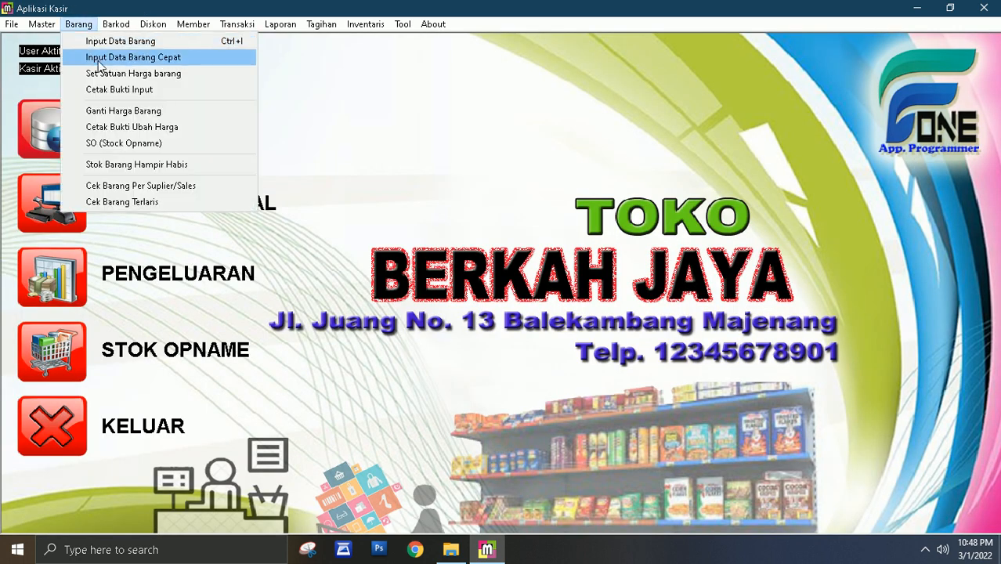
click(99, 63)
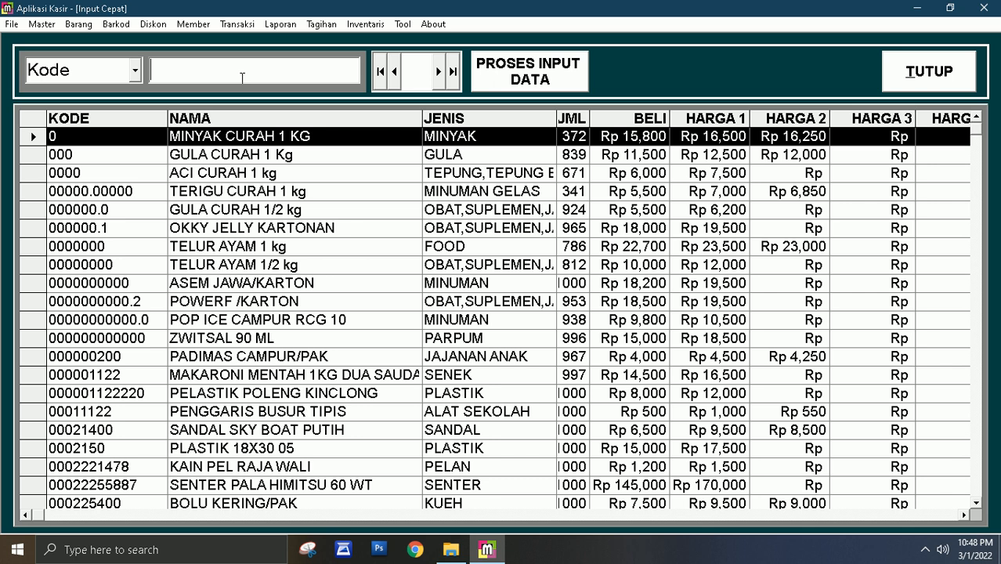
click(923, 75)
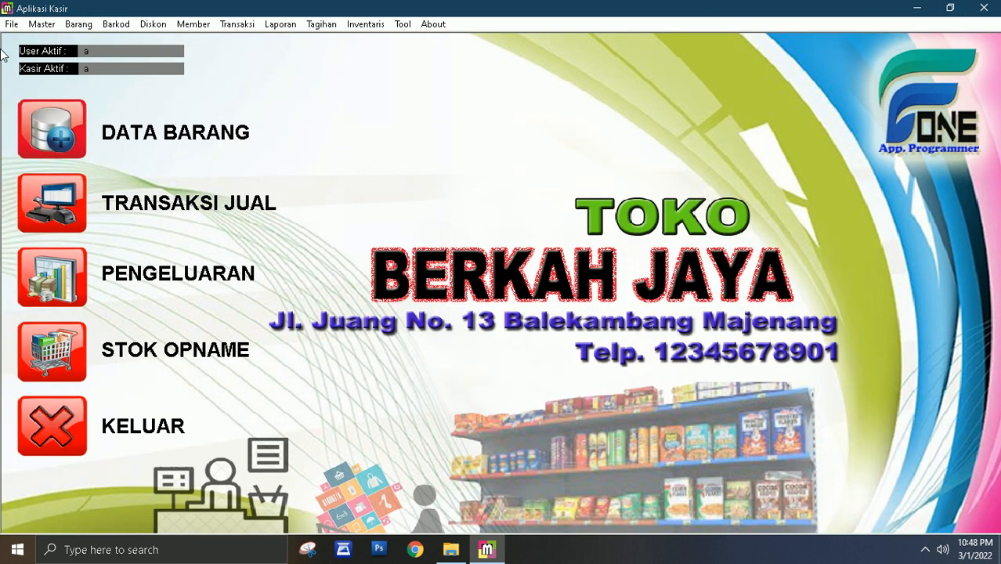
Step: Start a new-item entry in Input Data Barang and examine the unit options offered for Harga 2
click(79, 24)
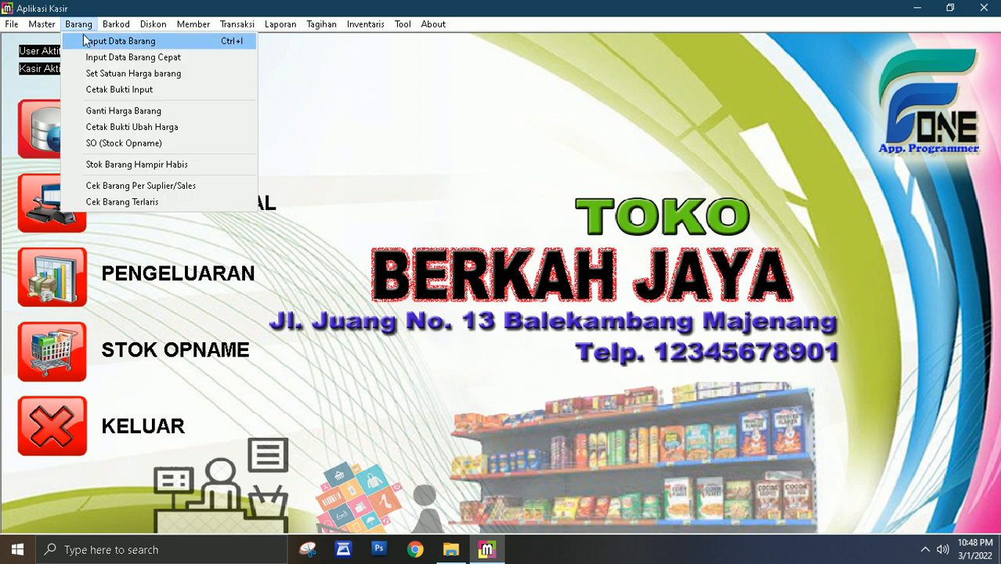
click(155, 45)
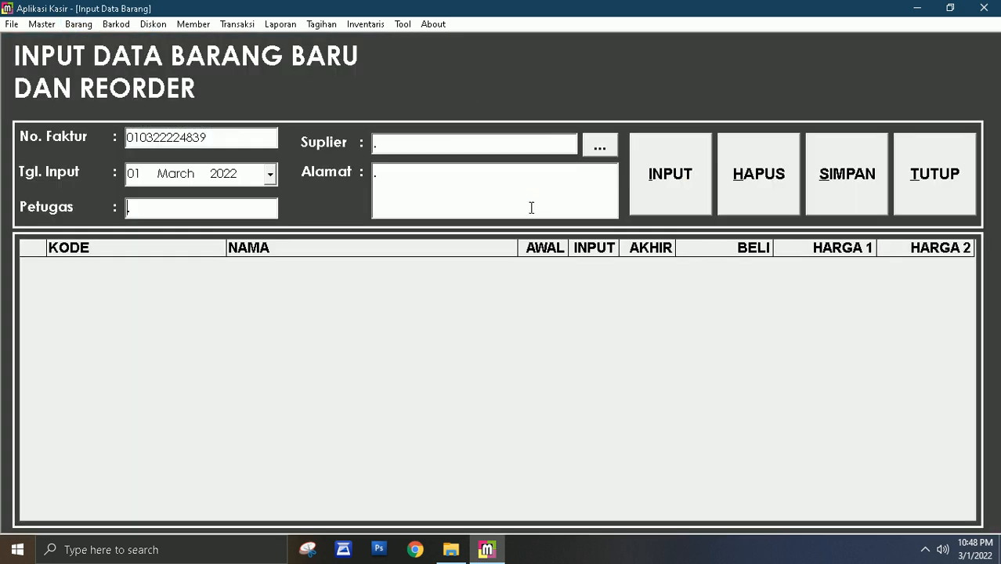
click(640, 157)
click(492, 192)
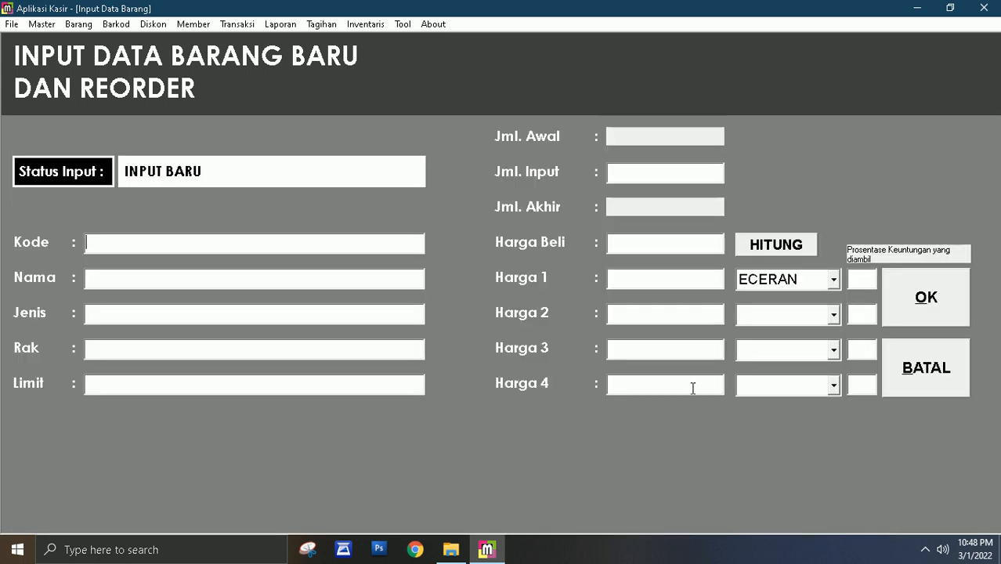
click(833, 316)
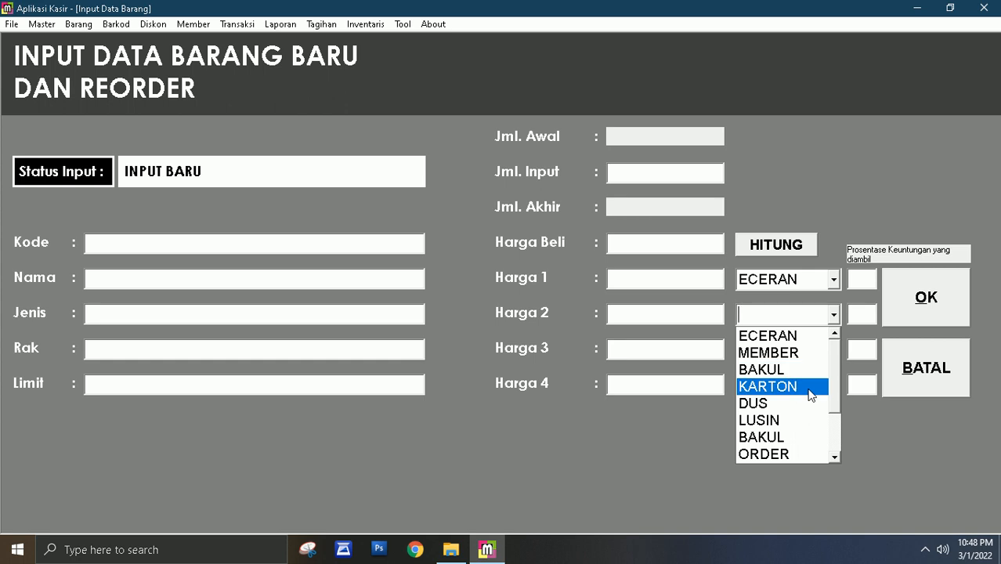
scroll(836, 397, down, 2)
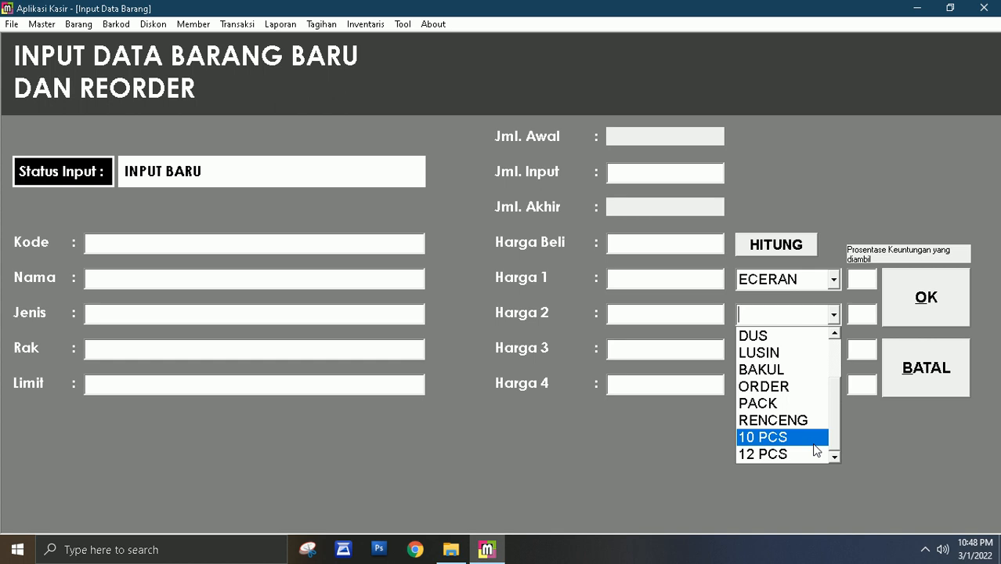
click(847, 188)
Step: Examine the unit options offered for Harga 1, then cancel the new-item entry and close Input Data Barang
click(833, 280)
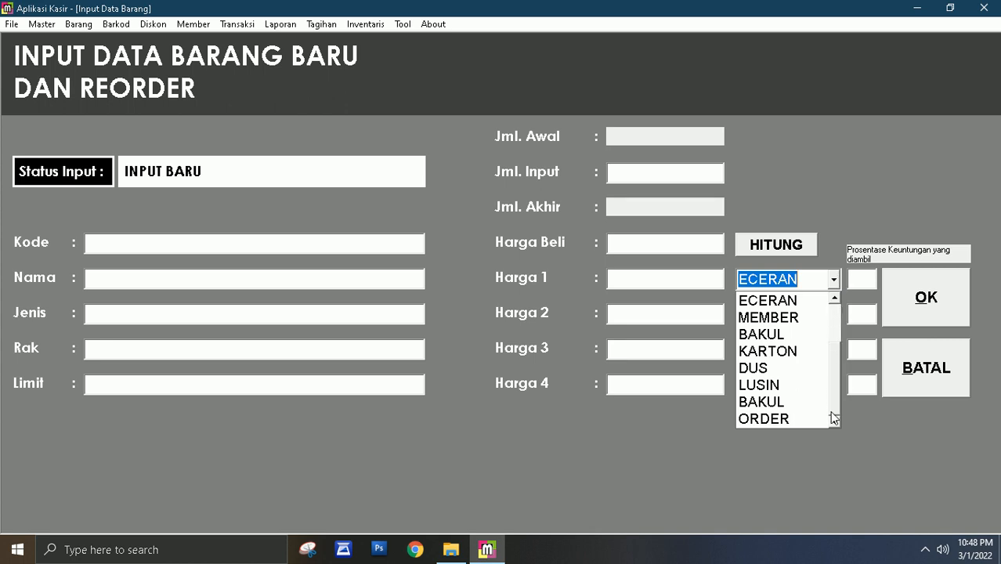
click(840, 178)
click(833, 281)
drag(834, 361, 822, 401)
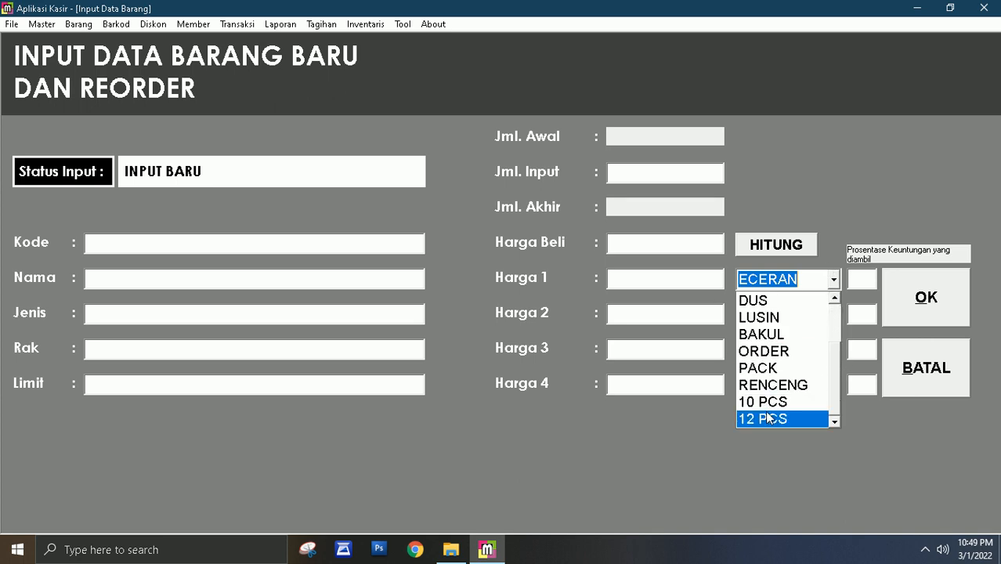
click(882, 182)
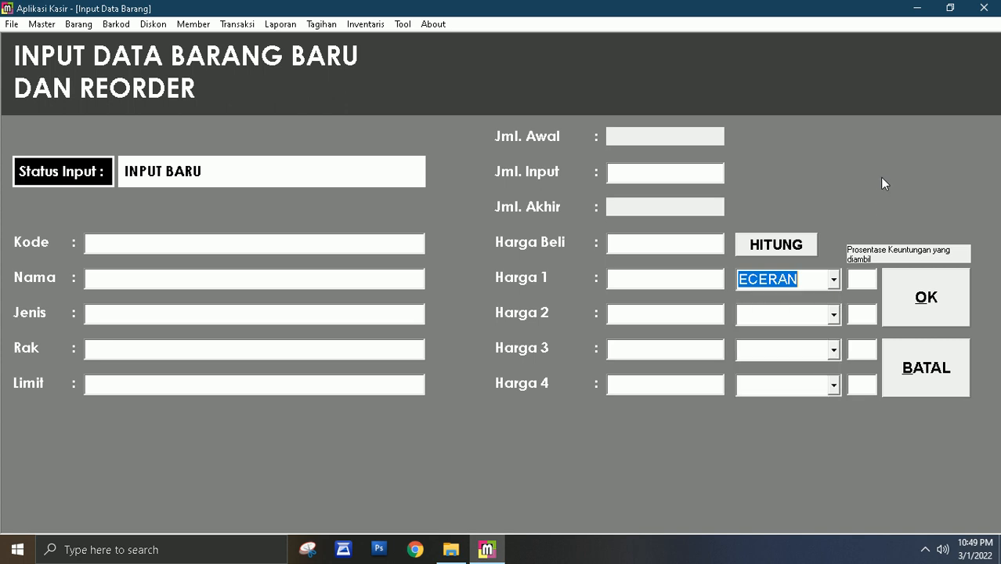
click(835, 280)
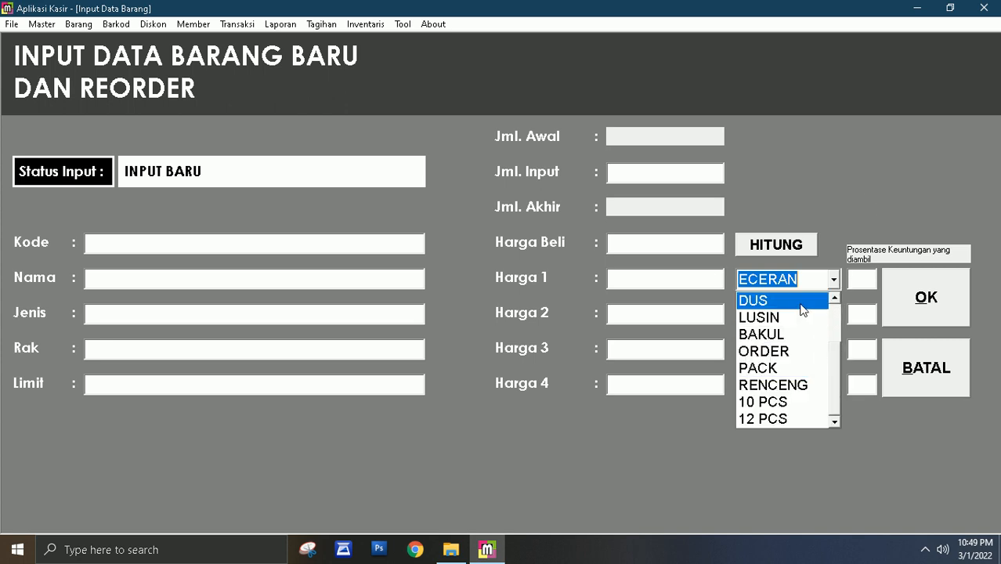
click(835, 298)
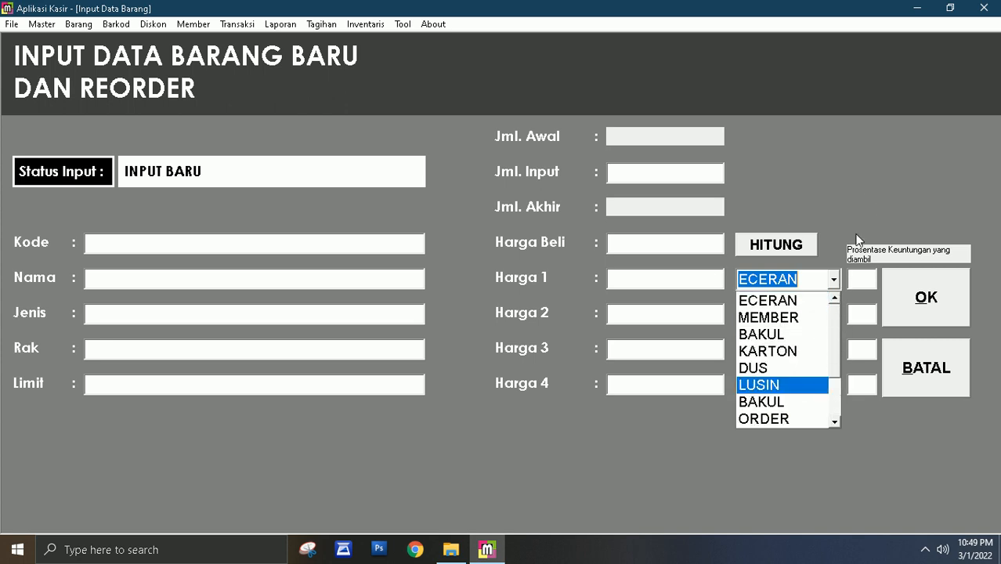
click(934, 368)
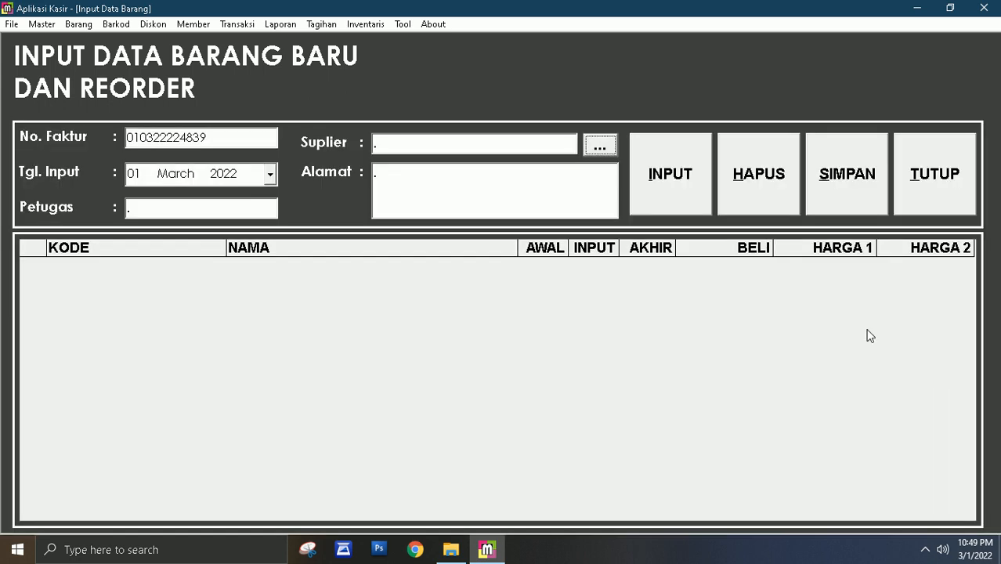
click(949, 162)
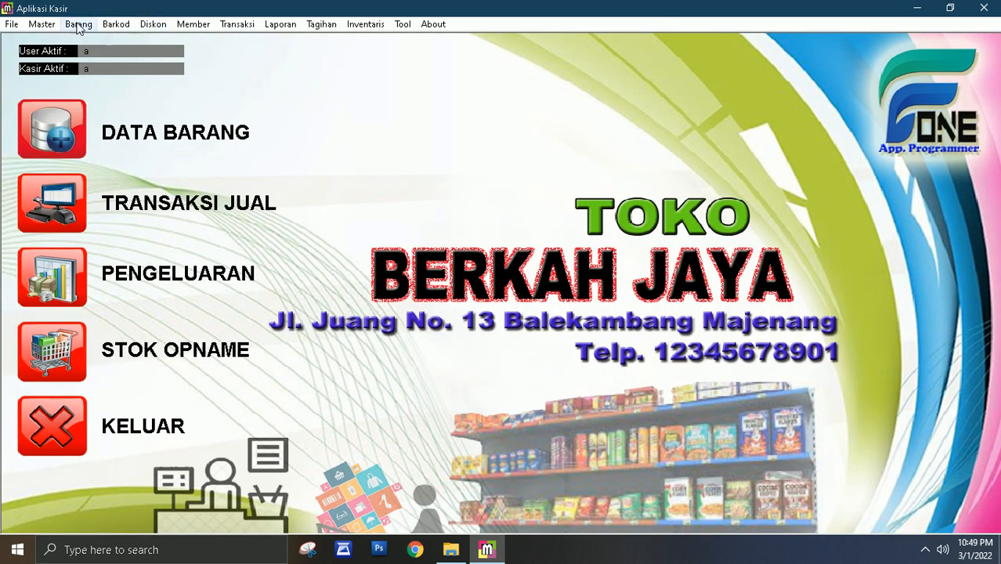
Step: Add a price unit named "sathhklk" in Set Satuan Harga Barang and check it in the Satuan list
click(78, 24)
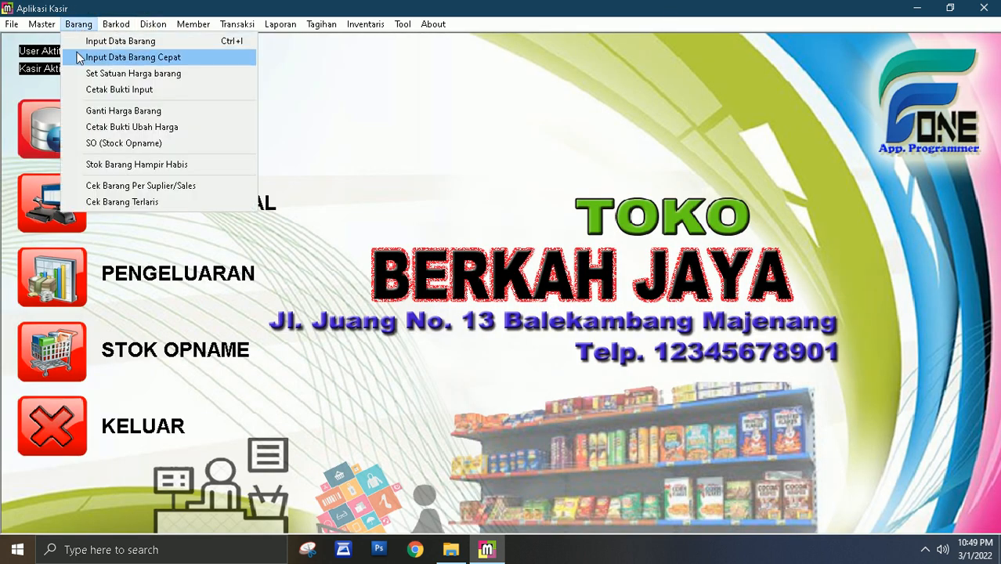
click(134, 75)
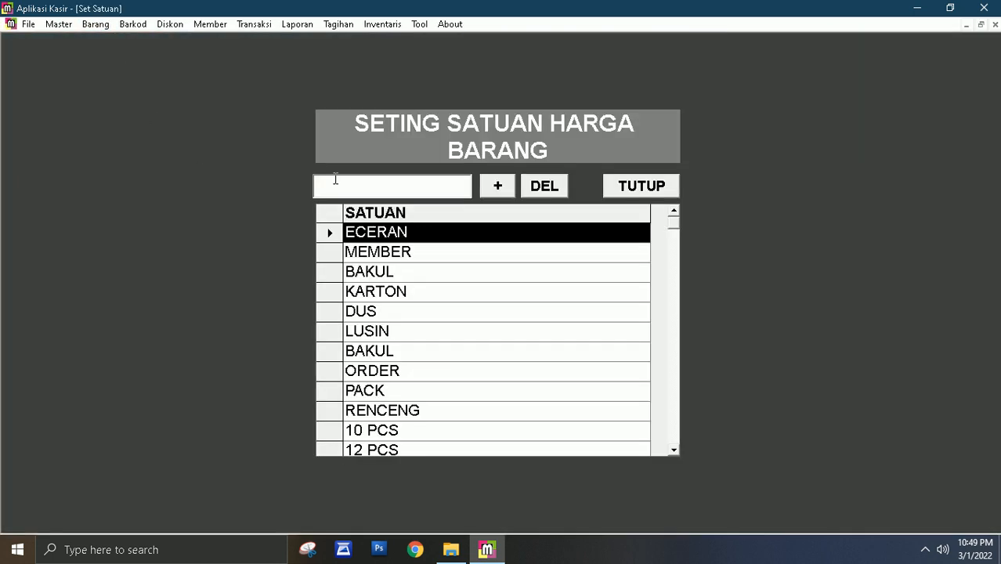
text(sathhklk)
click(498, 186)
drag(676, 224, 662, 460)
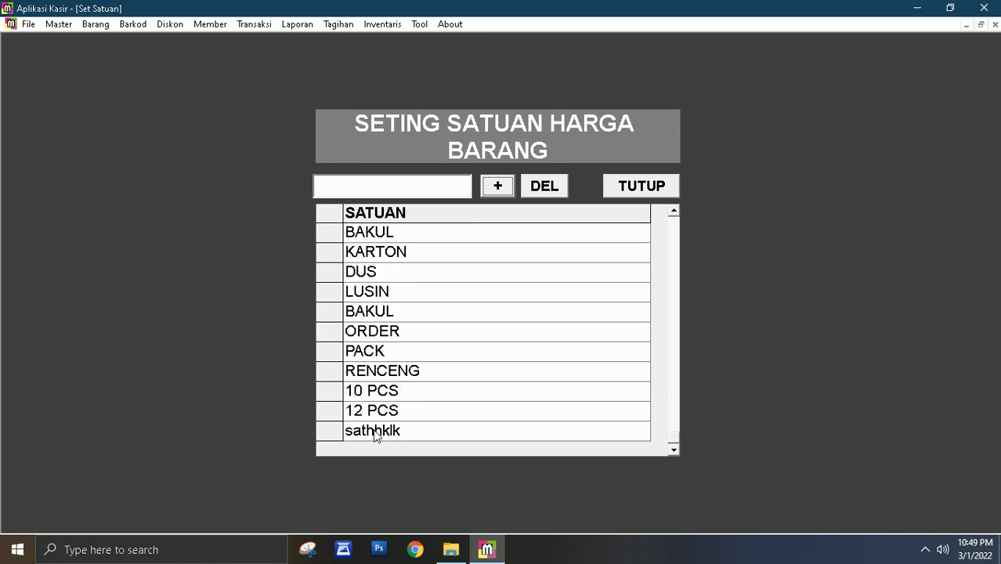
Step: Delete the "sathhklk" unit from the Satuan list and close the price unit settings
click(374, 433)
click(547, 188)
click(485, 316)
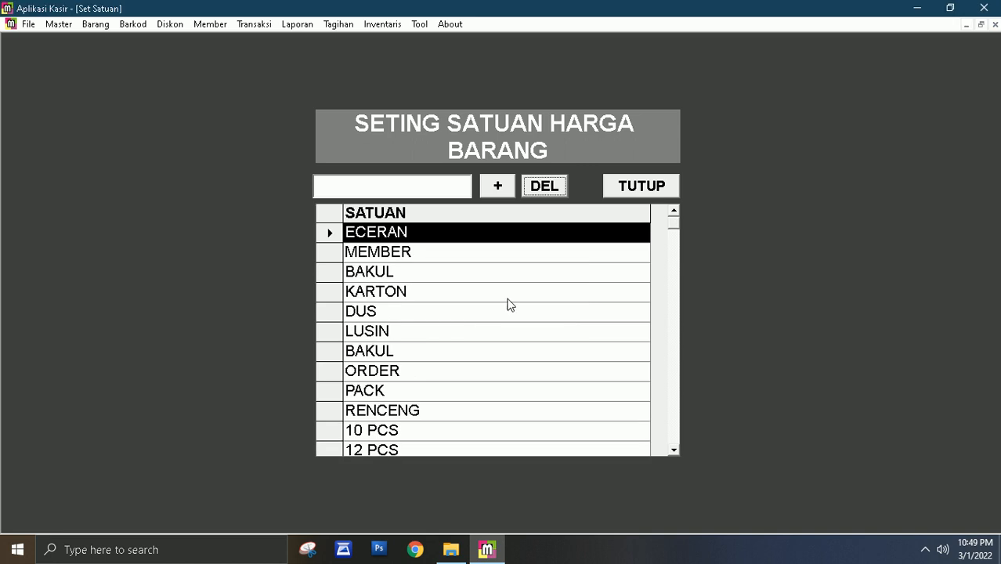
click(652, 196)
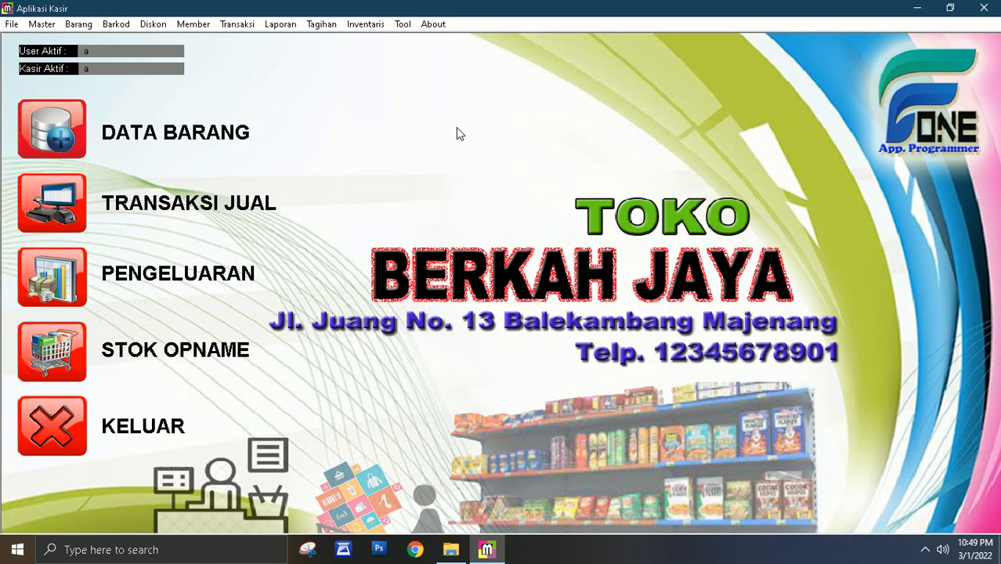
Step: Generate the Cetak Bukti Input report for 01 Mar 2022, review its item rows, then close the report and form
click(78, 23)
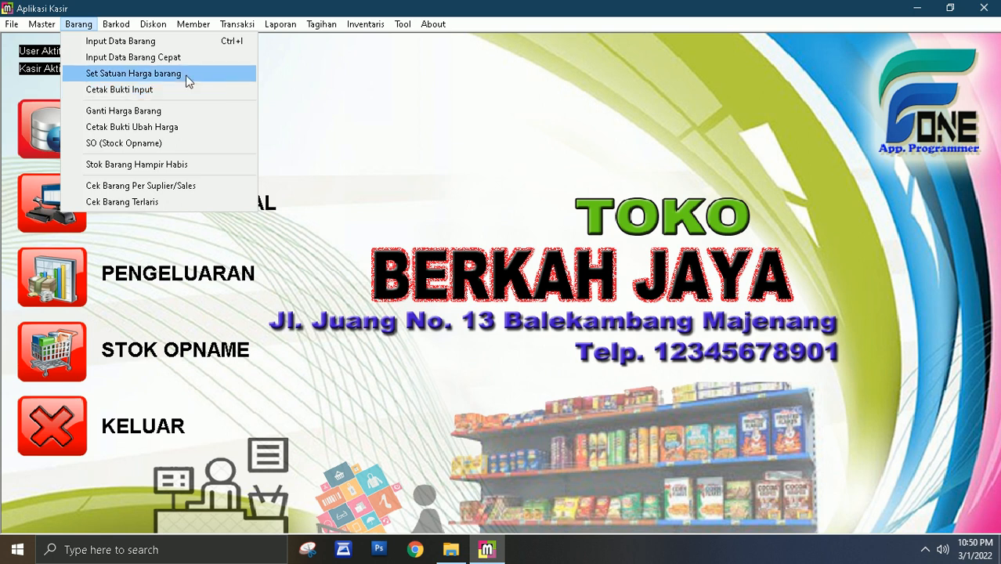
click(104, 91)
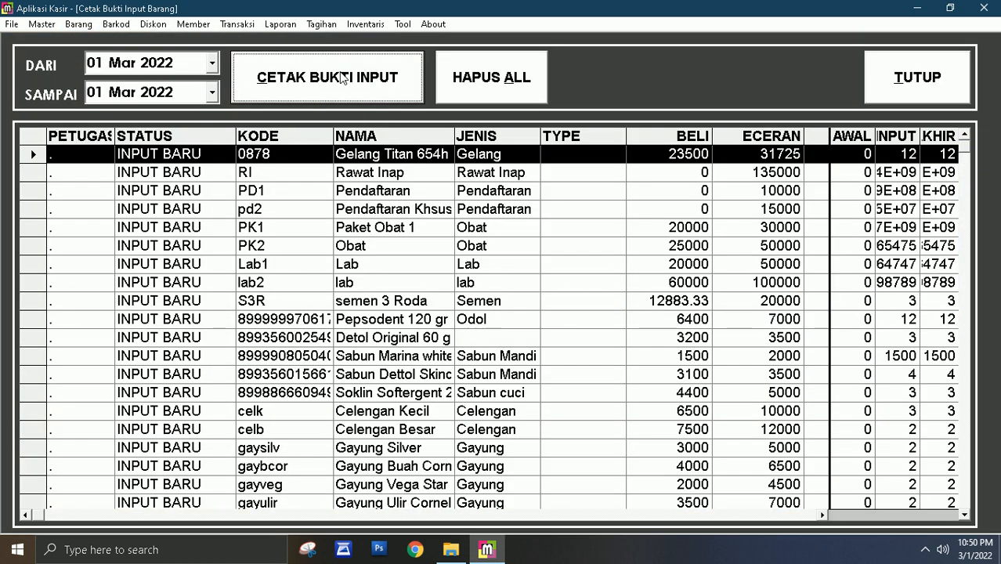
click(206, 62)
click(332, 80)
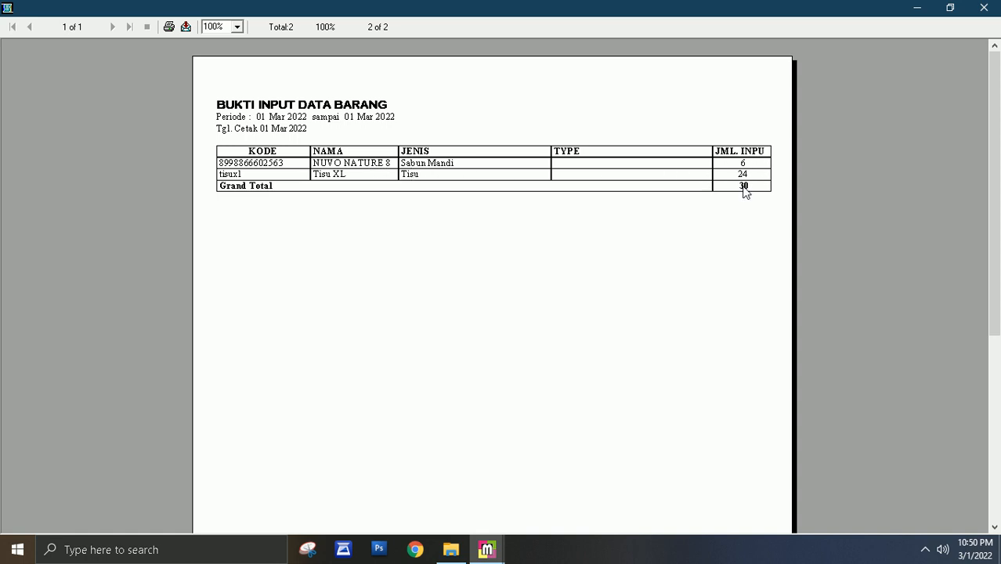
click(985, 8)
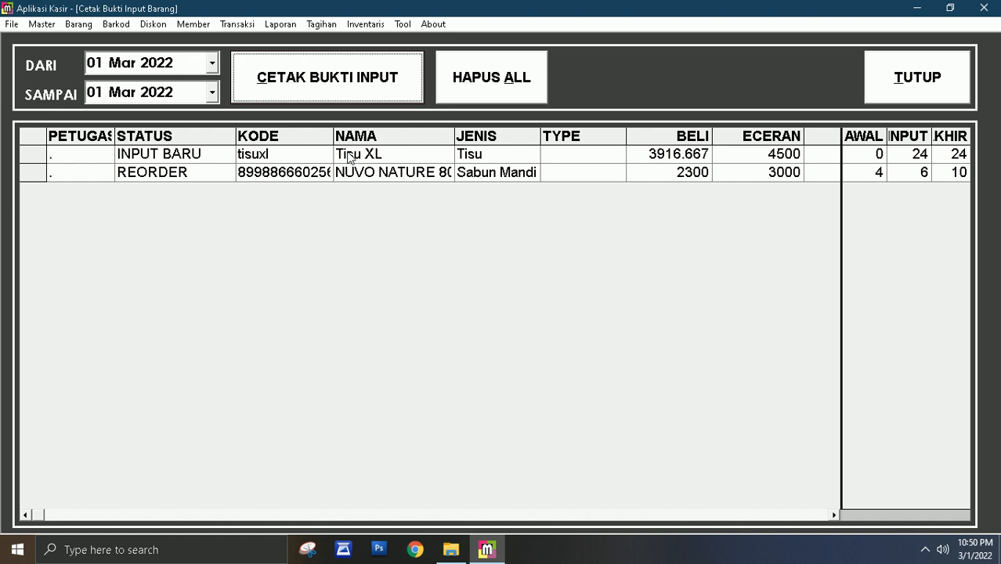
click(873, 72)
click(79, 25)
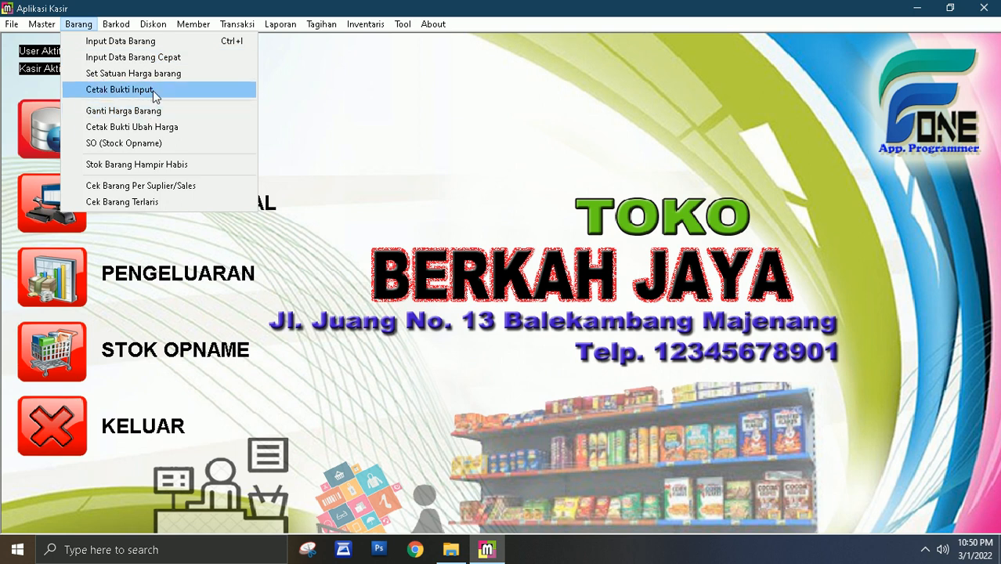
click(440, 93)
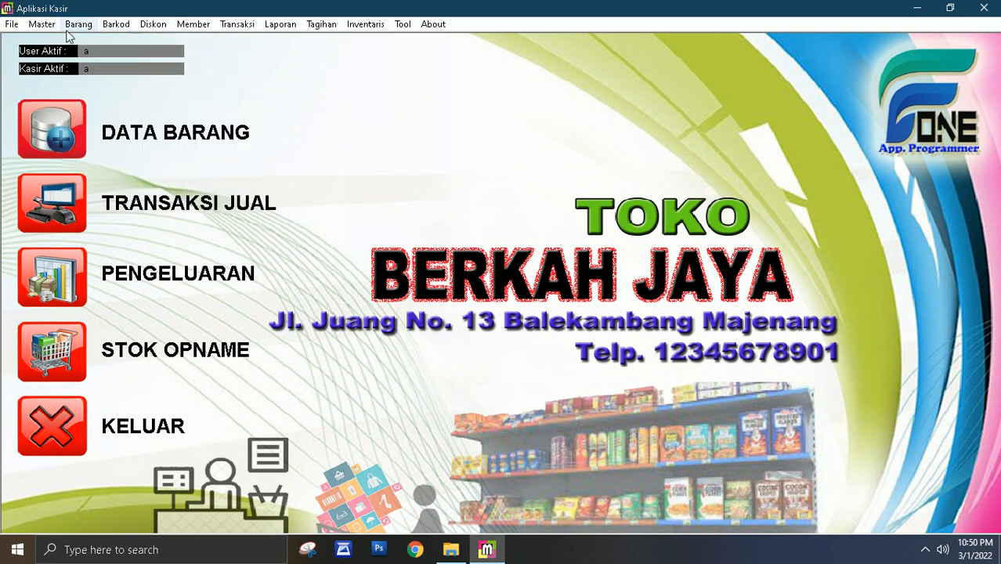
click(77, 25)
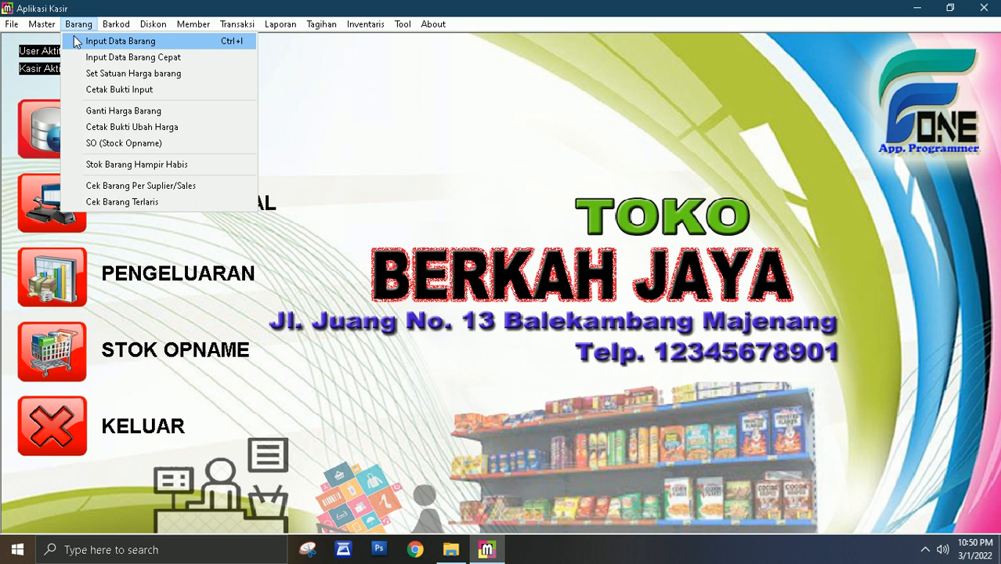